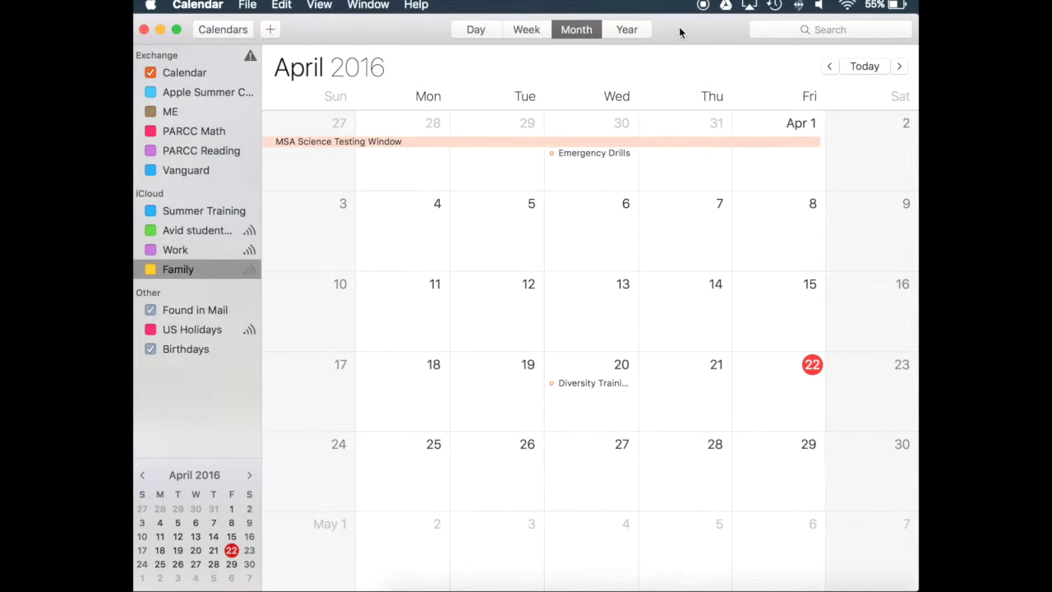
Open the Calendar application menu from the menu bar above the April 2016 view
left_click(196, 5)
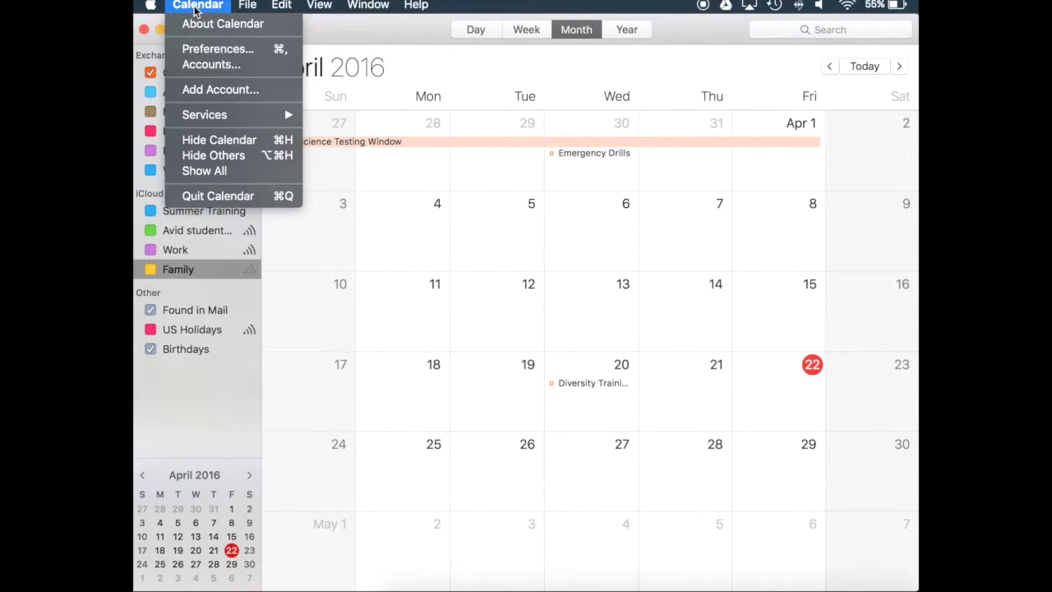
Open Preferences, keep Calendar as default app and the default calendar unchanged, then view Accounts
left_click(202, 52)
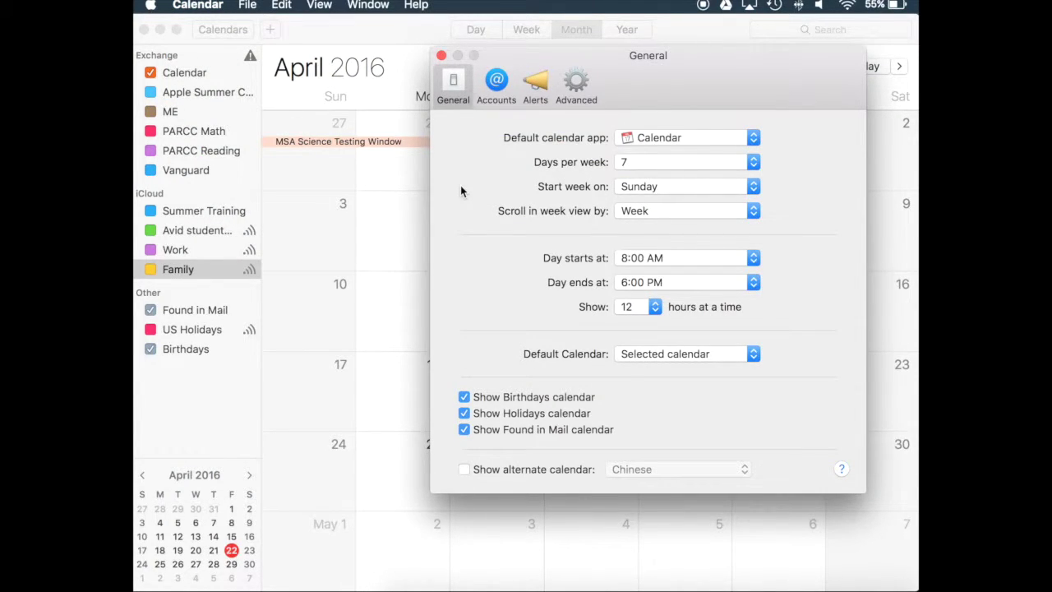
left_click(662, 138)
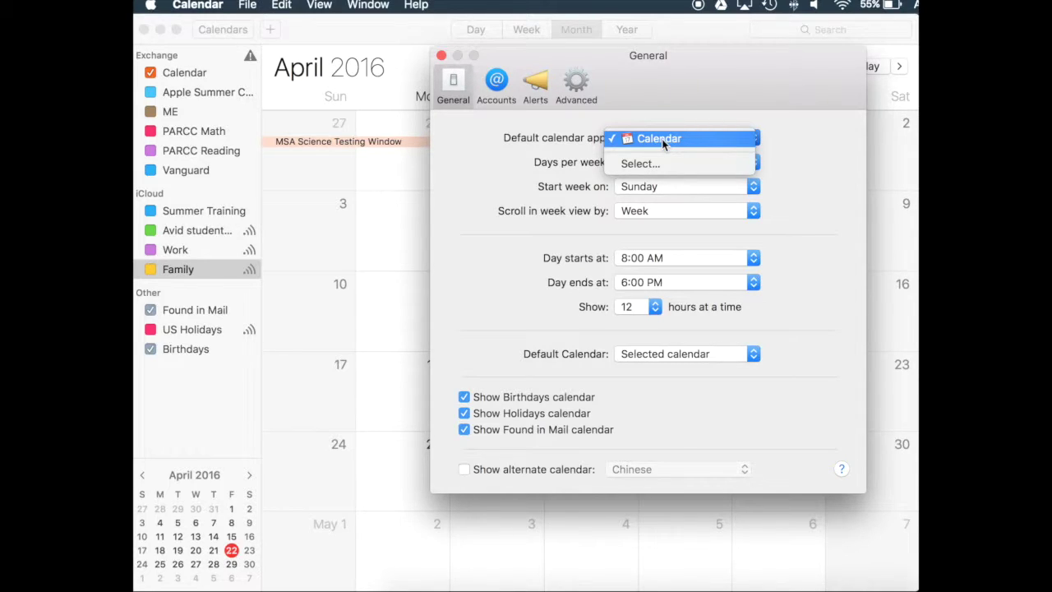
left_click(662, 139)
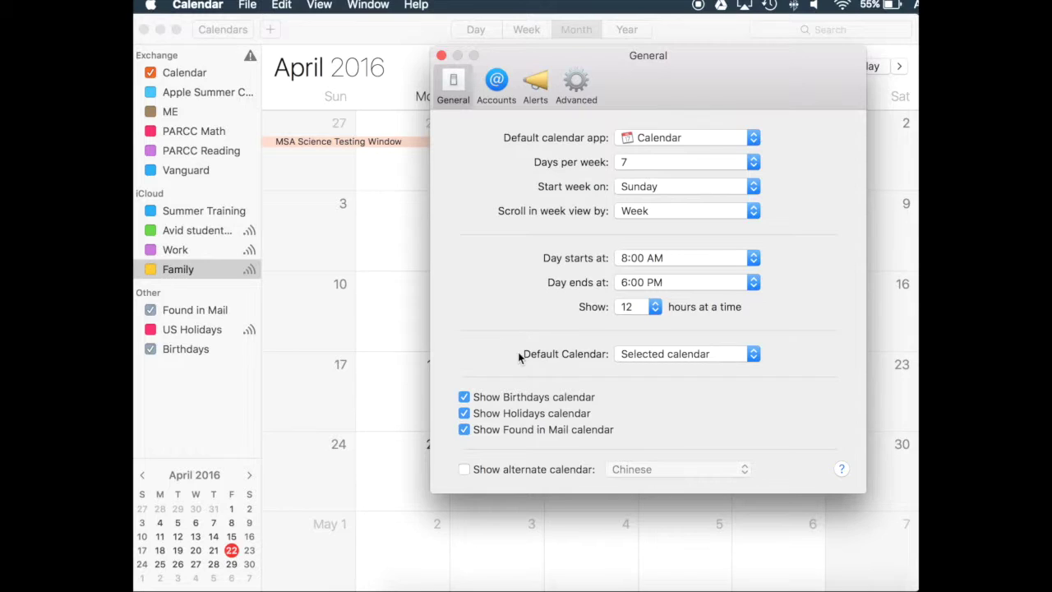
left_click(664, 355)
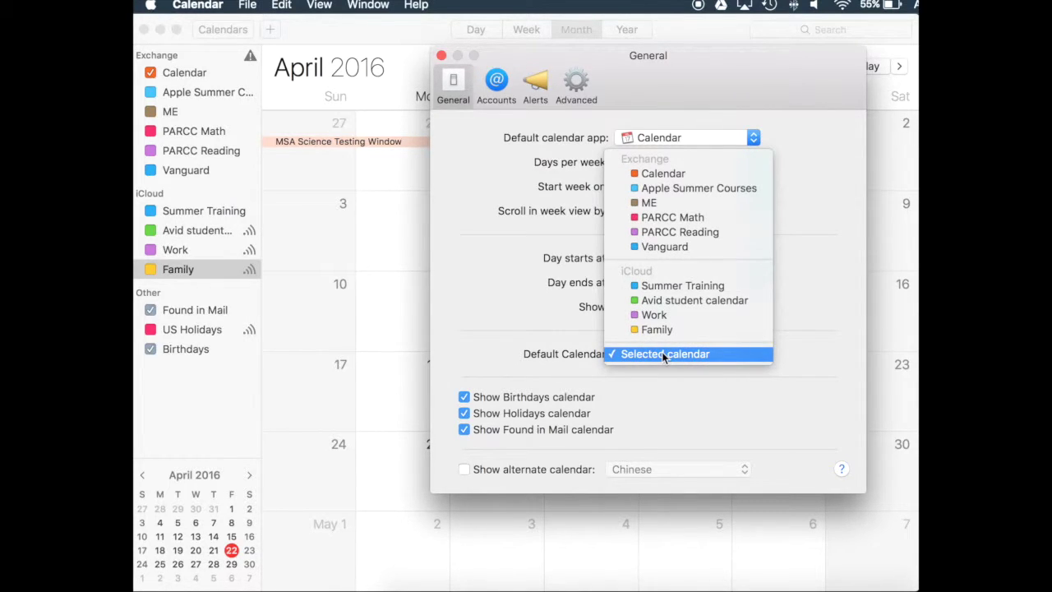
left_click(663, 353)
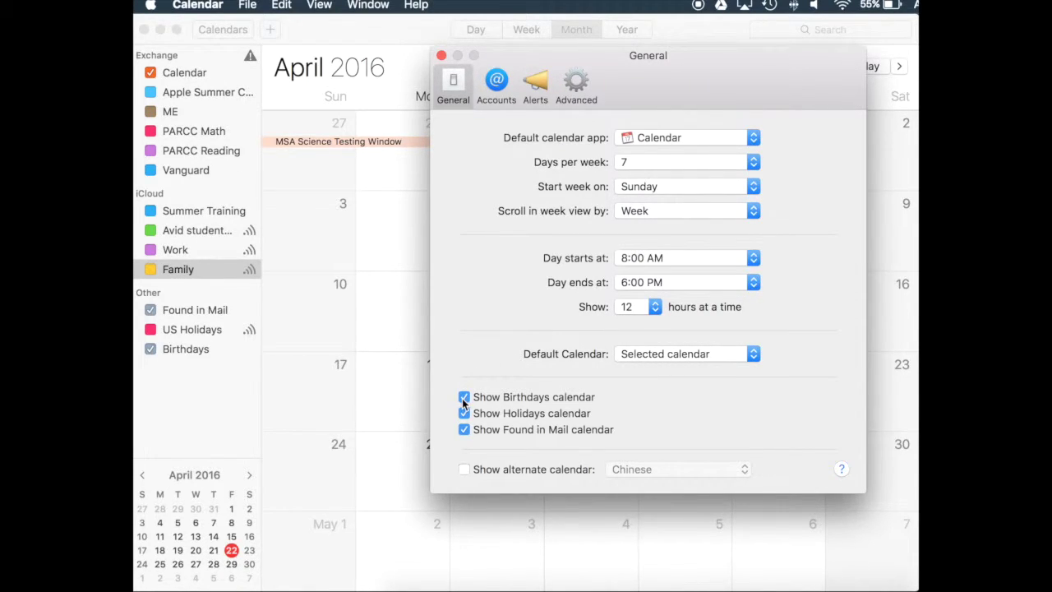
left_click(496, 83)
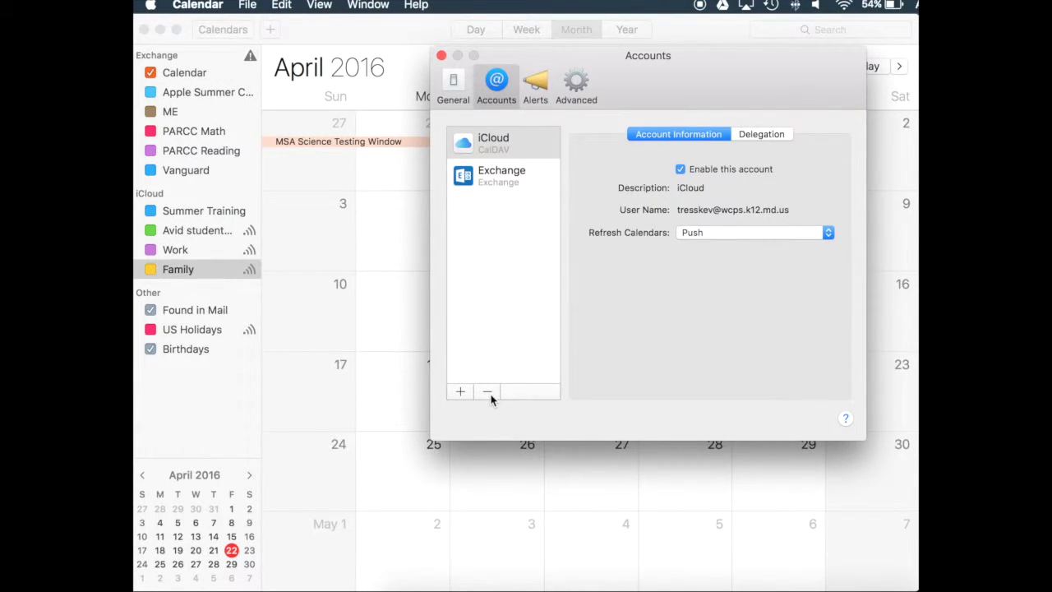
Review the Alerts preferences, then the Advanced preferences
left_click(538, 97)
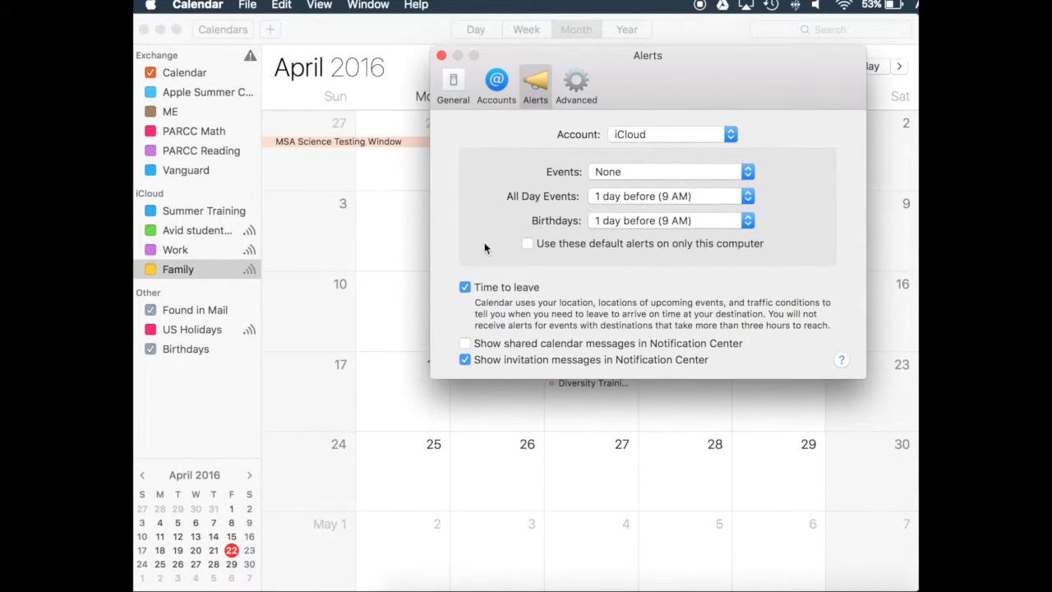
left_click(576, 88)
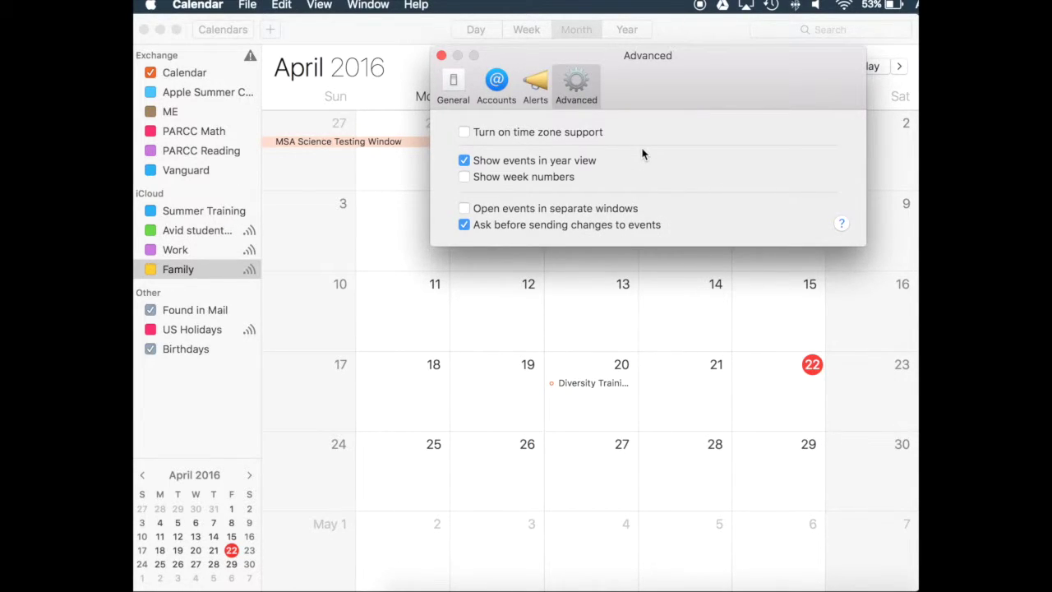
left_click(441, 56)
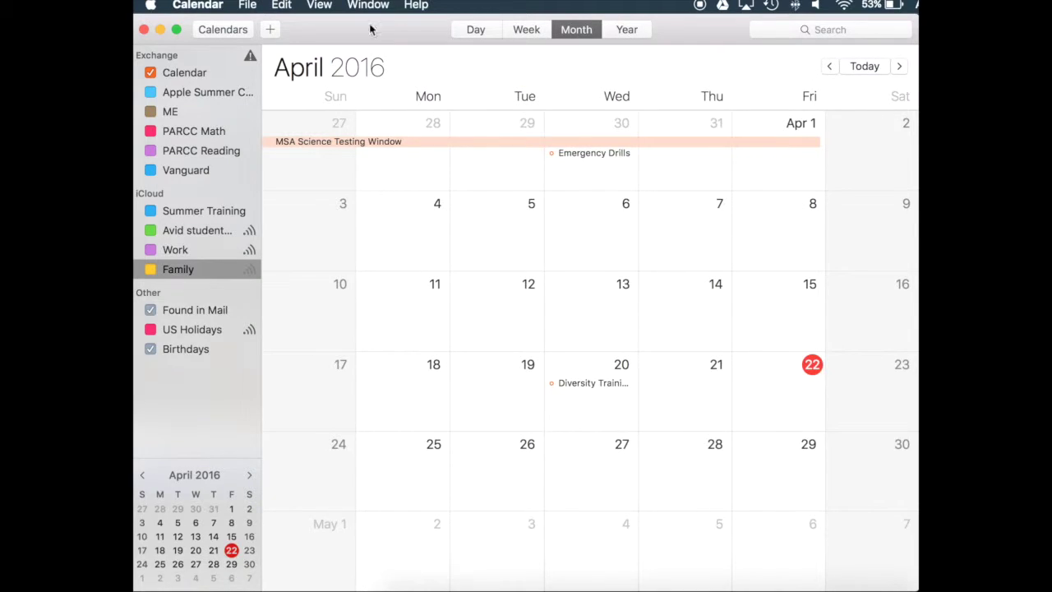
left_click(247, 5)
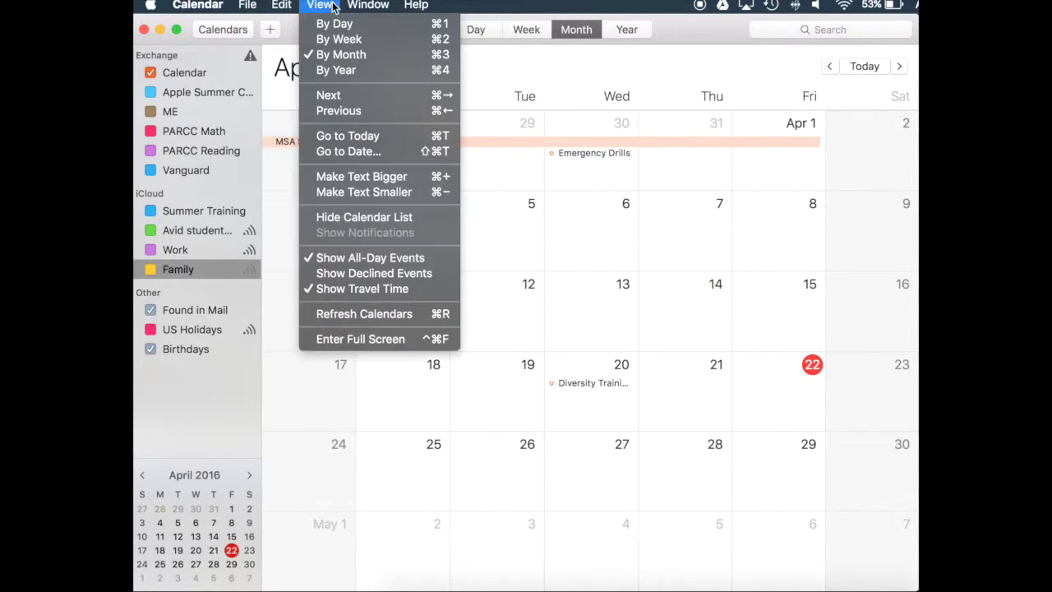
mouse_move(370, 6)
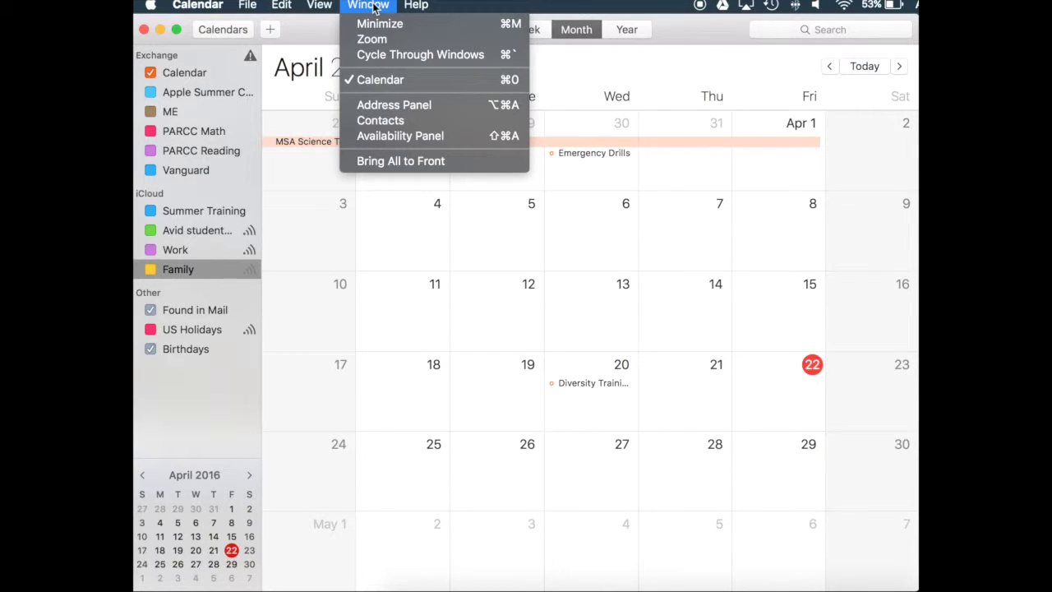
mouse_move(253, 6)
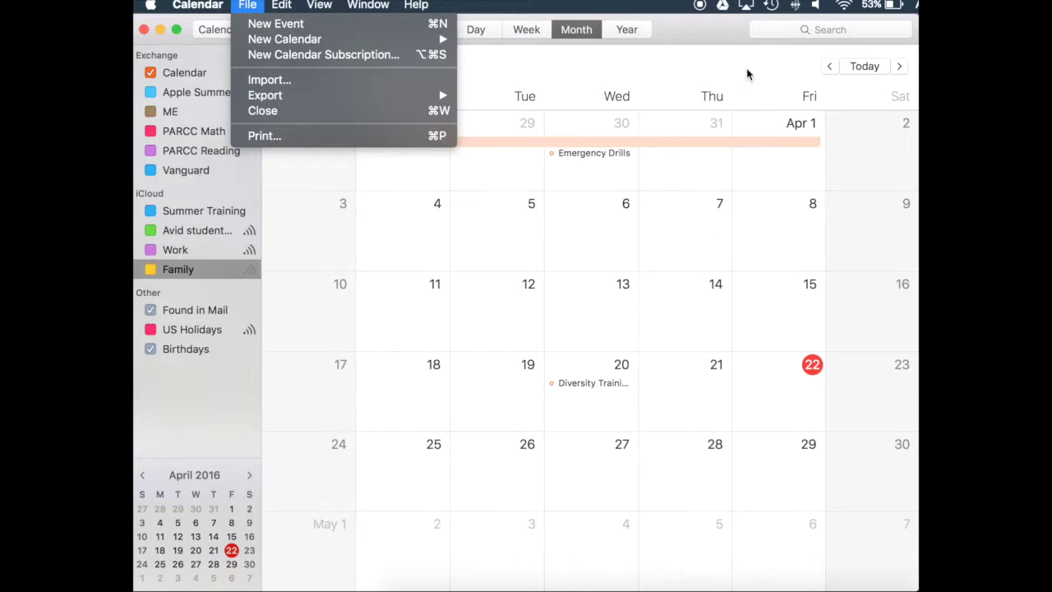
left_click(712, 37)
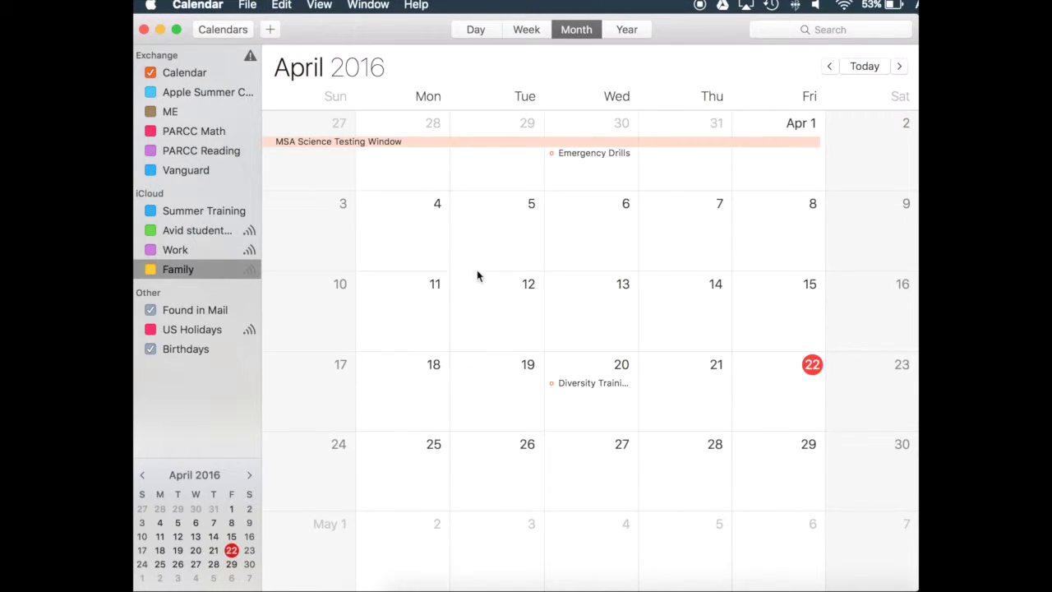
left_click(150, 332)
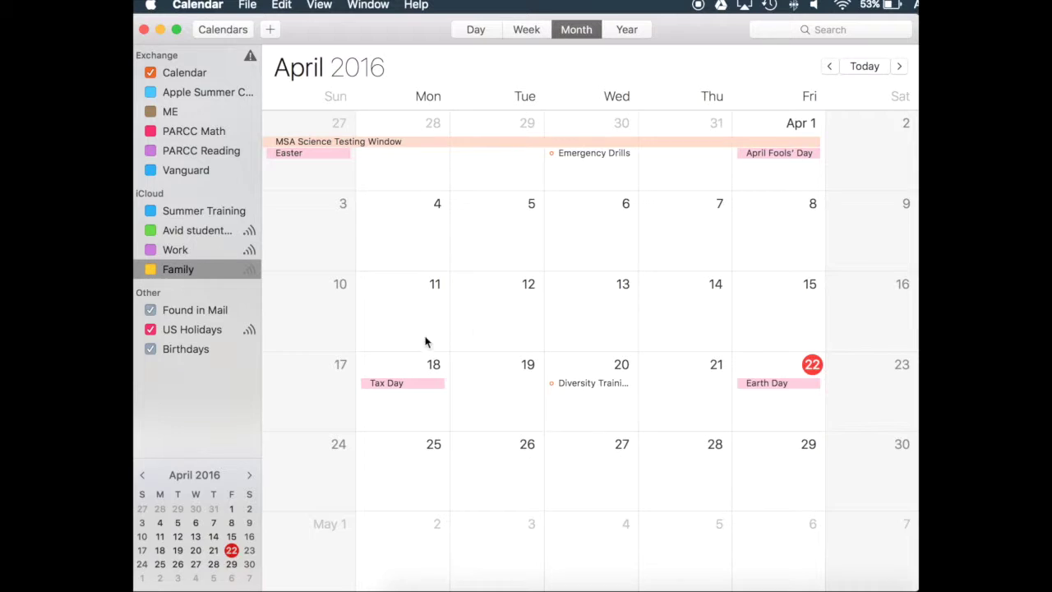
left_click(149, 330)
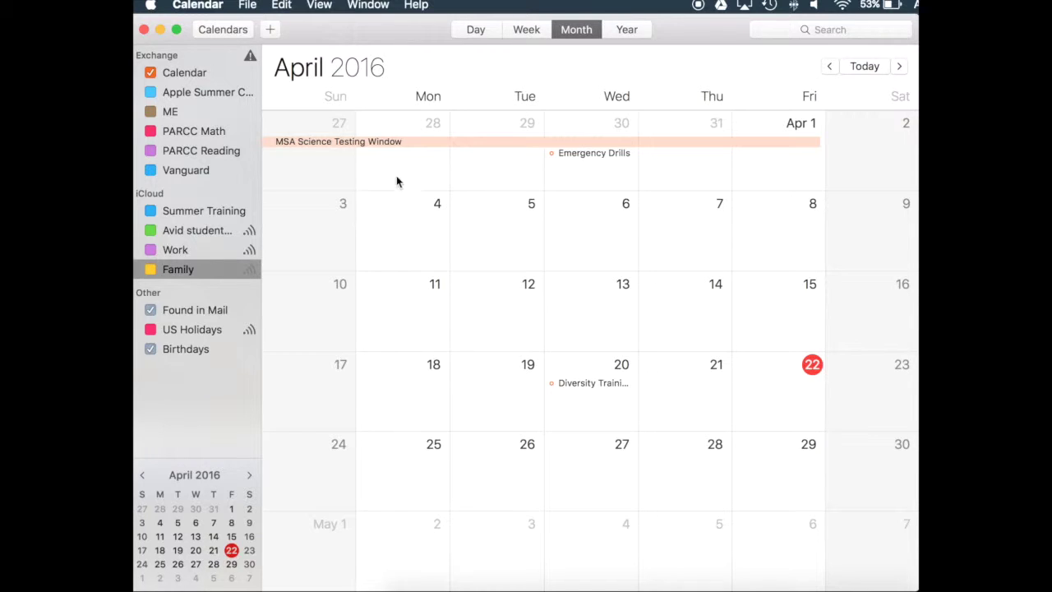
left_click(222, 31)
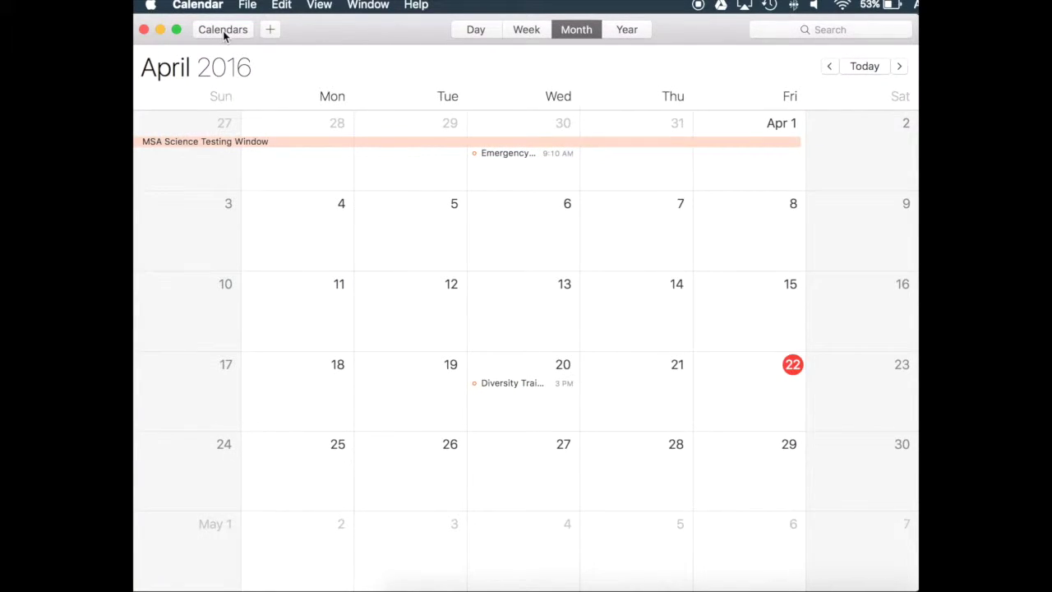
left_click(223, 31)
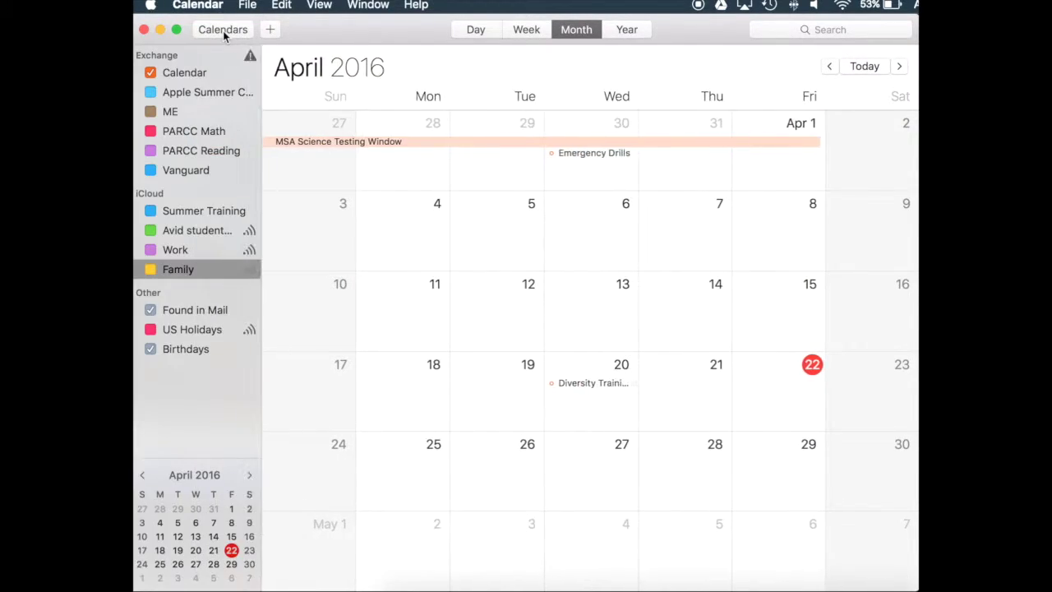
left_click(223, 30)
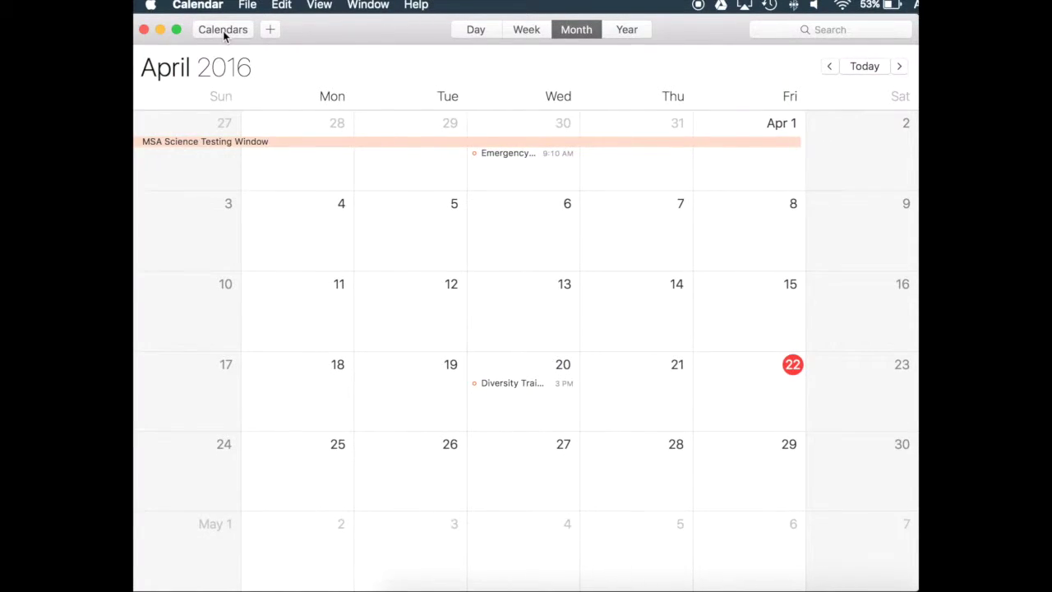
left_click(223, 30)
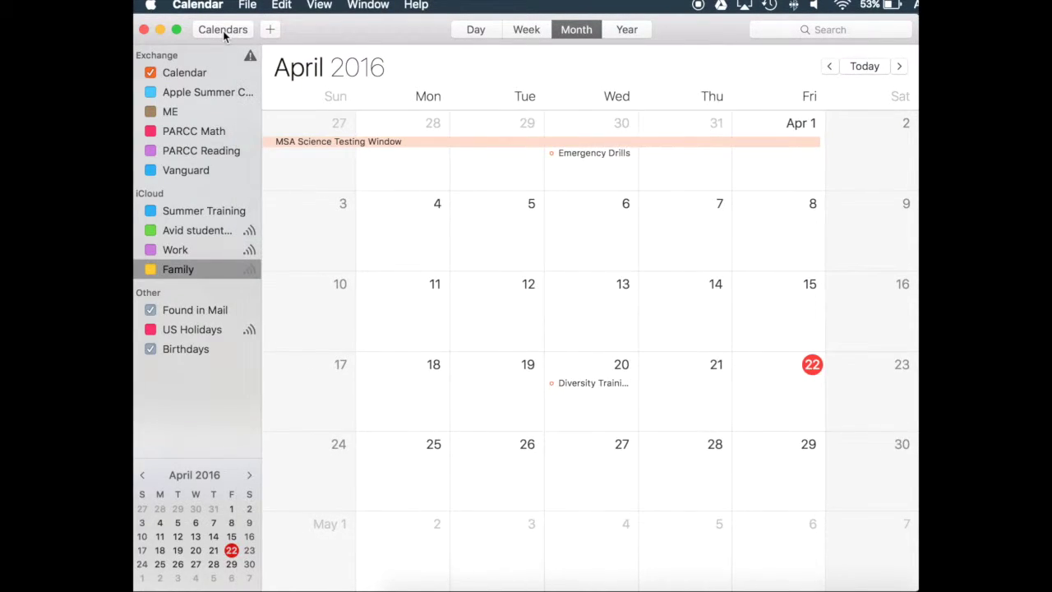
Create the quick event 'Test Event 6/22 2:30 - 5:30' on June 22, 2016
left_click(270, 31)
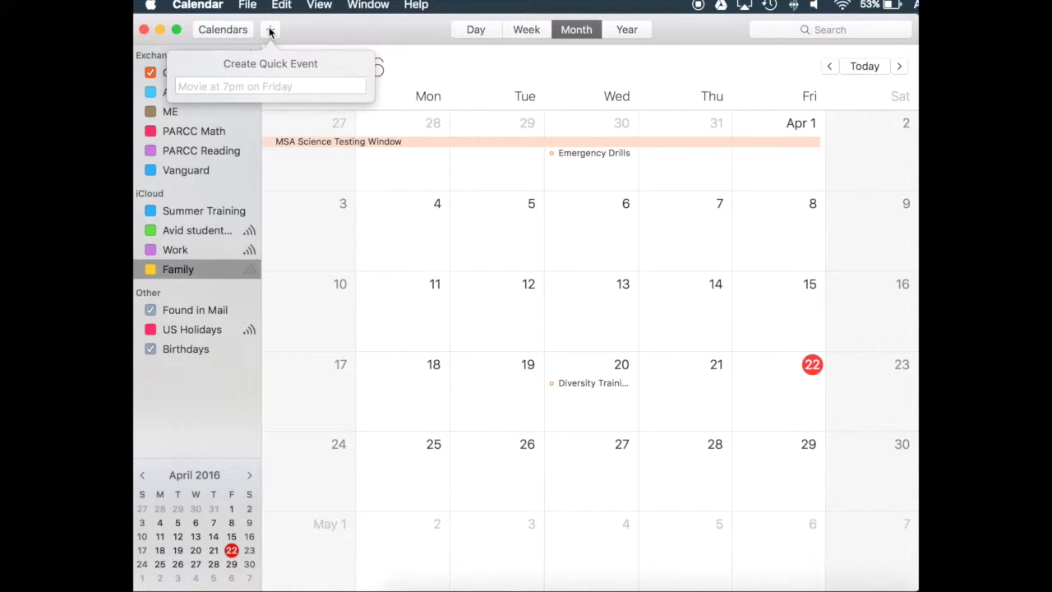
left_click(271, 31)
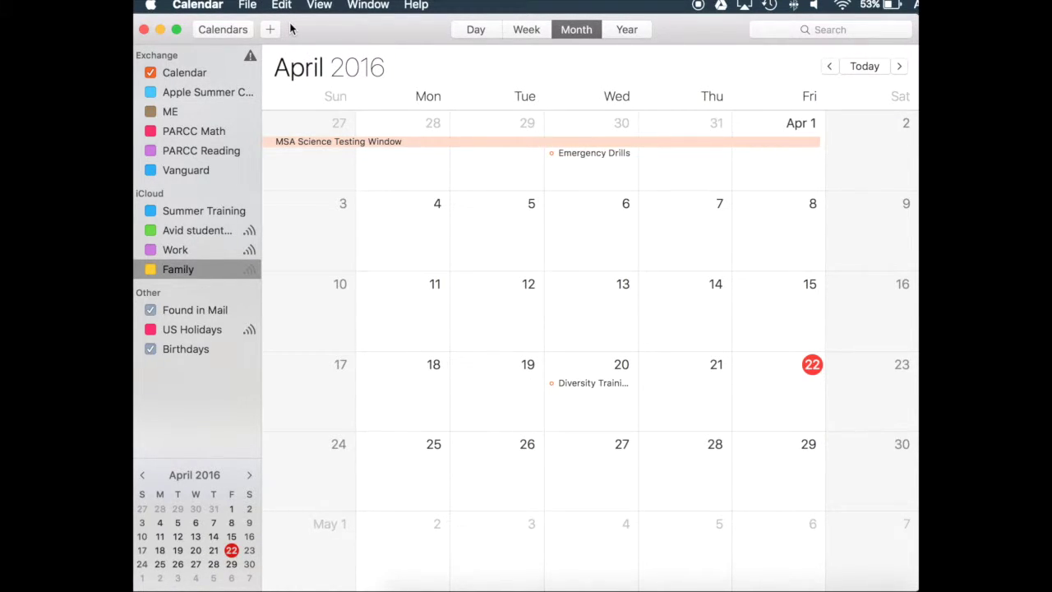
key("super+n")
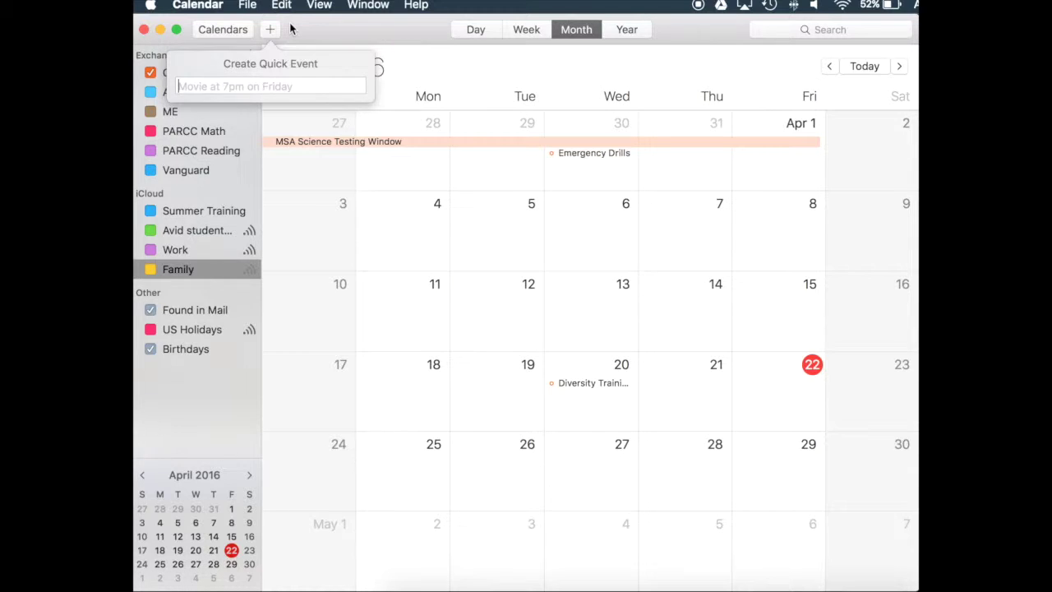
type("Test")
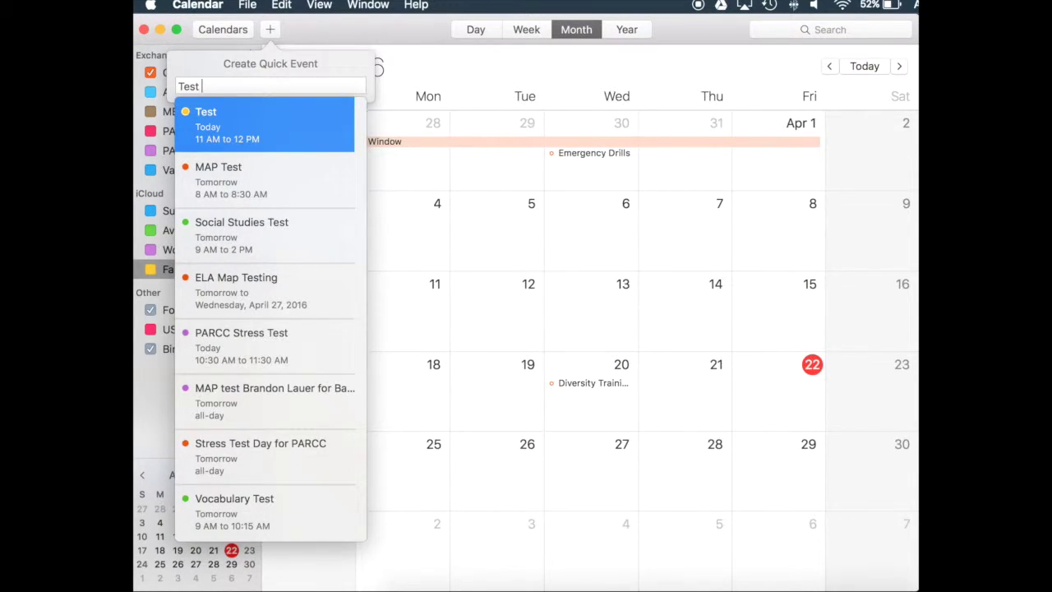
type("Event")
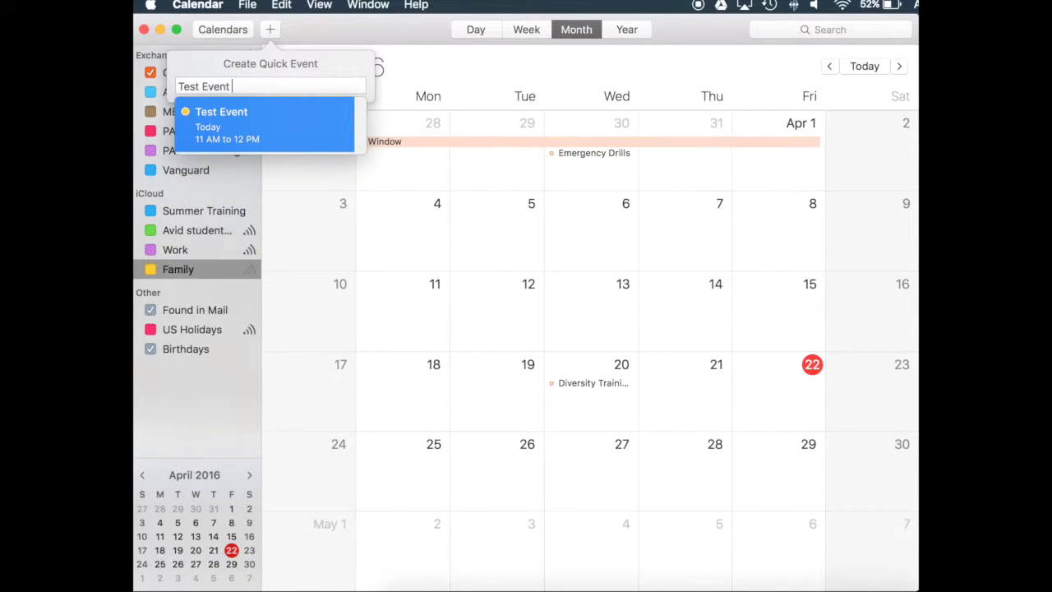
type(" 6/22")
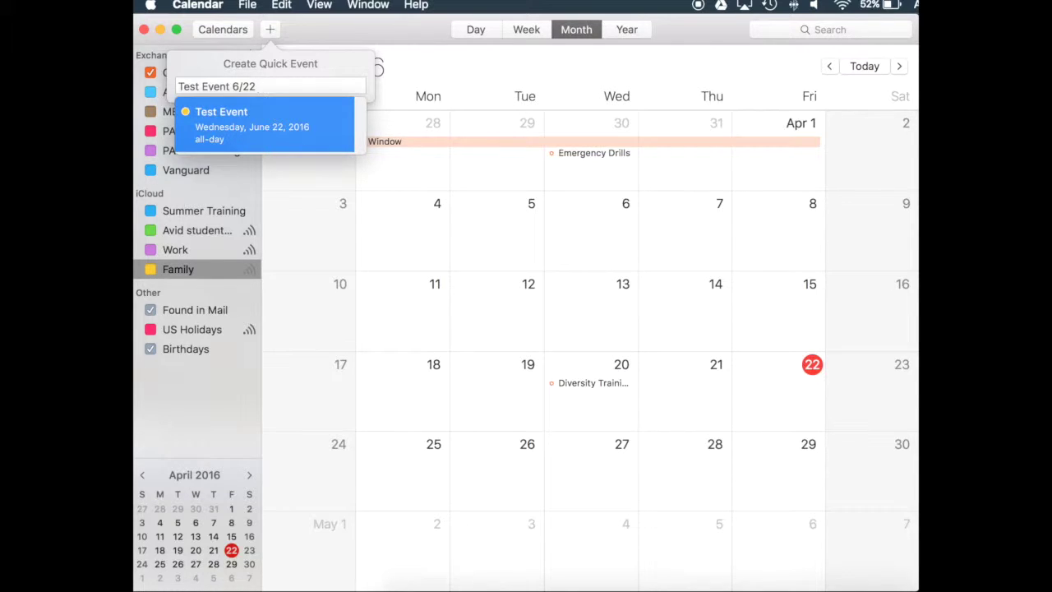
type(" 2:30 - 5:30")
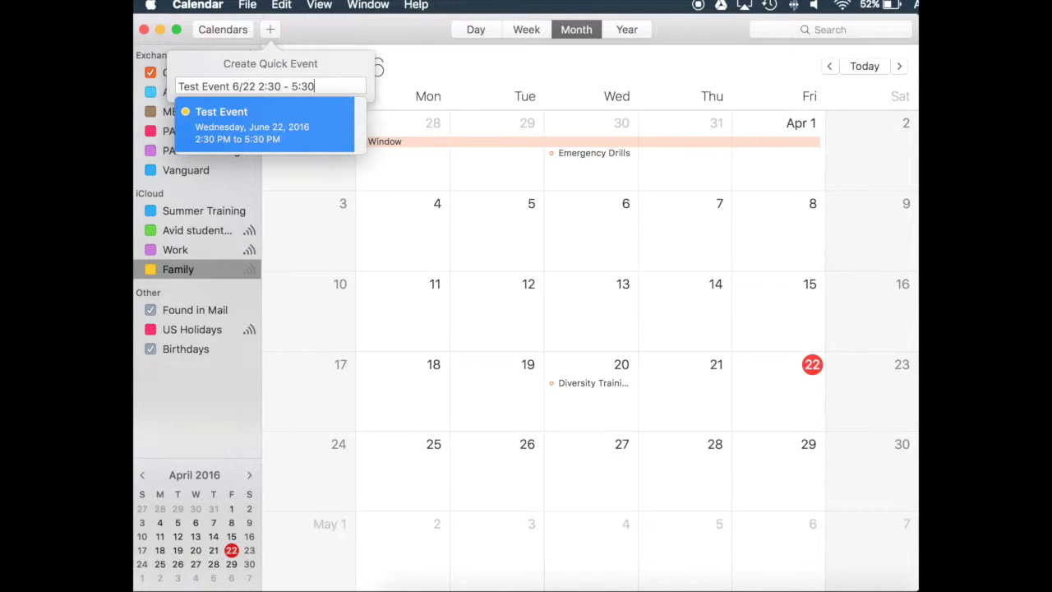
key("Return")
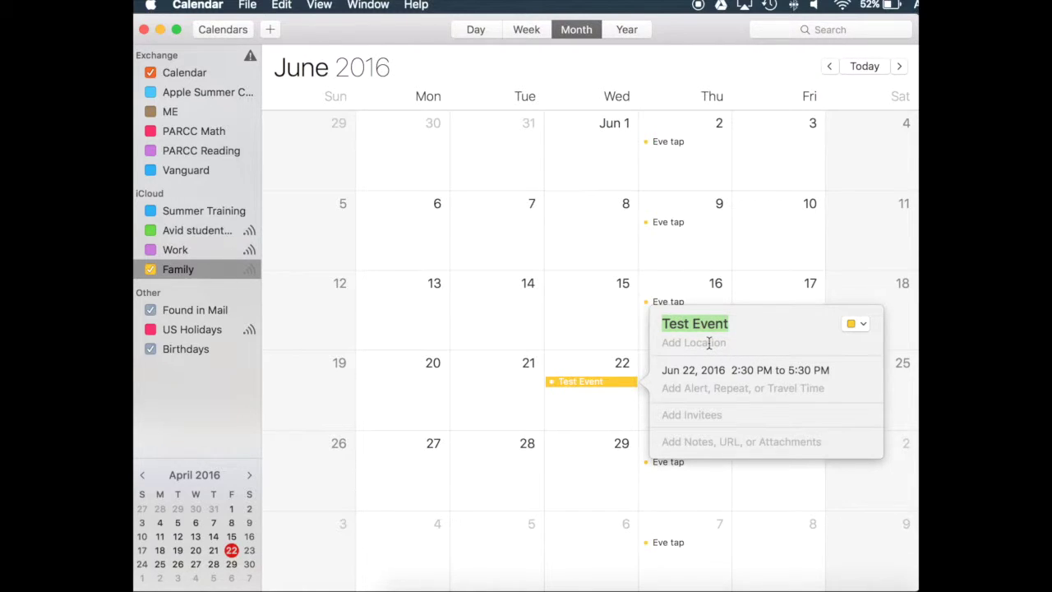
Expand Test Event's date, alert and notes fields, then close its popover
left_click(723, 386)
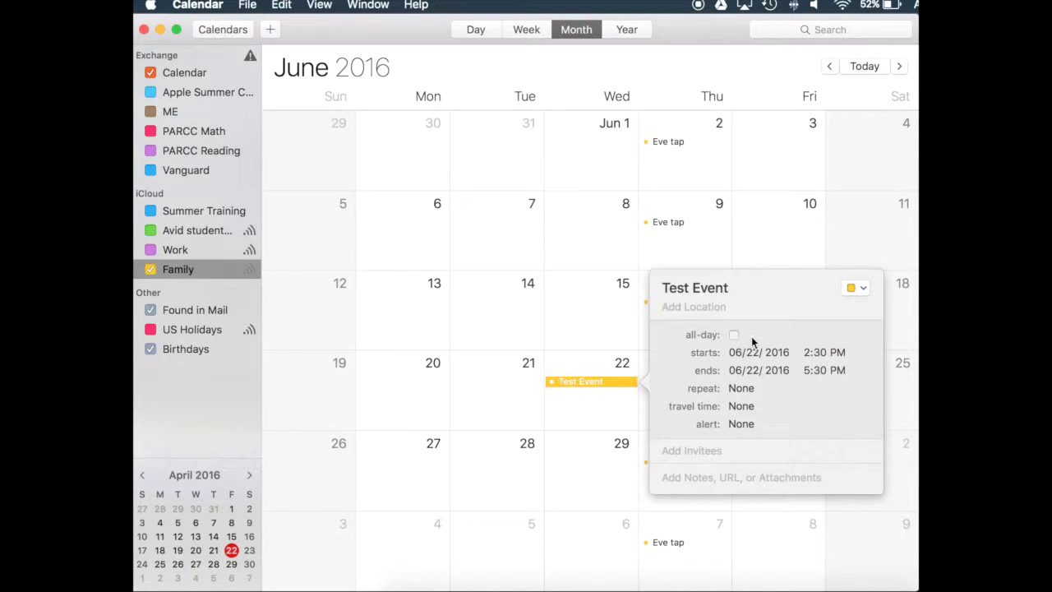
left_click(745, 451)
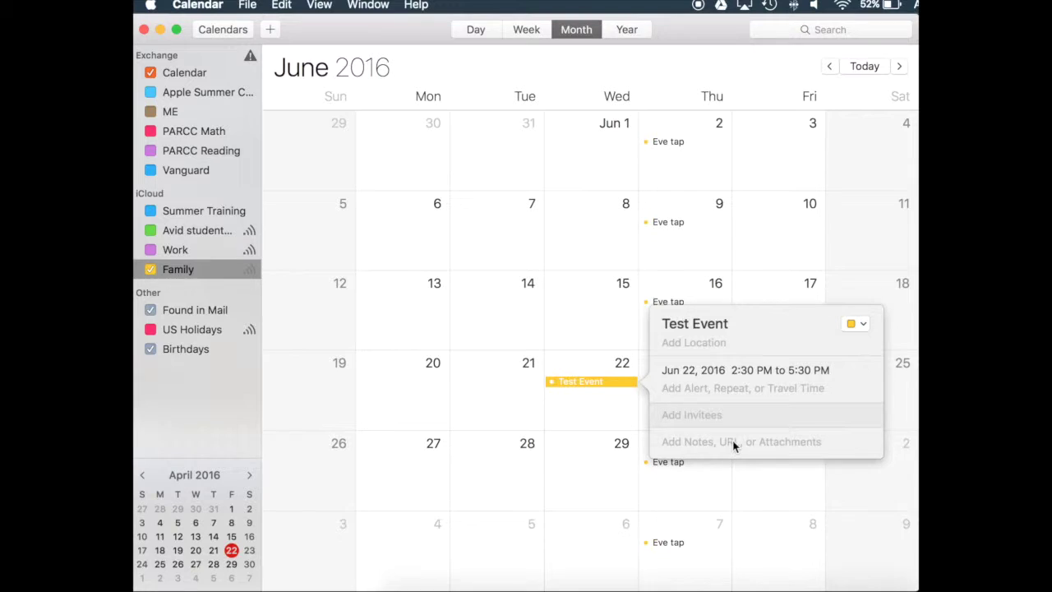
left_click(733, 444)
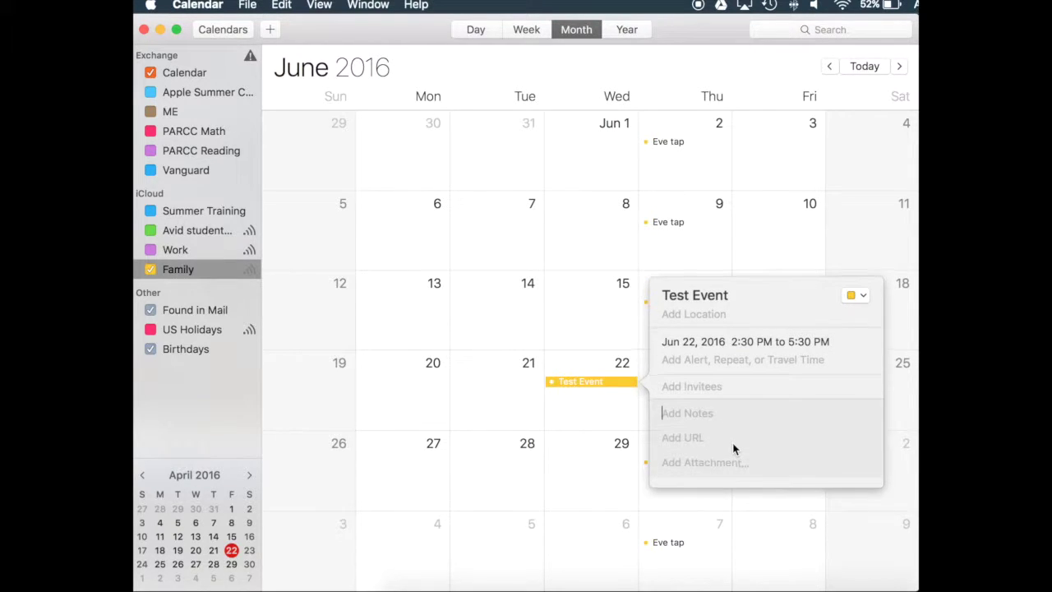
left_click(595, 332)
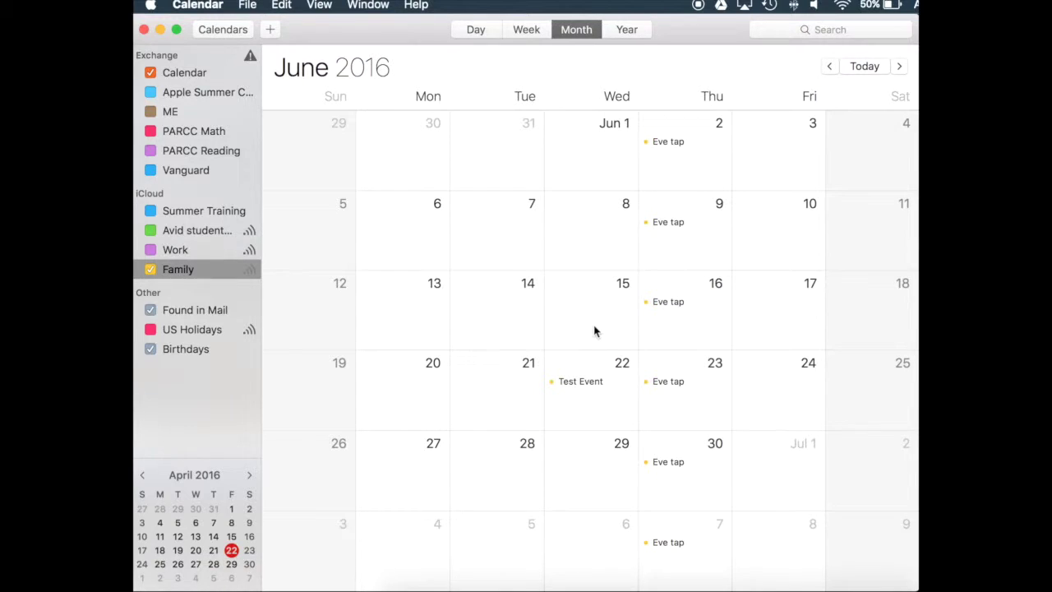
Delete Test Event from June 22 using its right-click menu
left_click(585, 383)
right_click(598, 383)
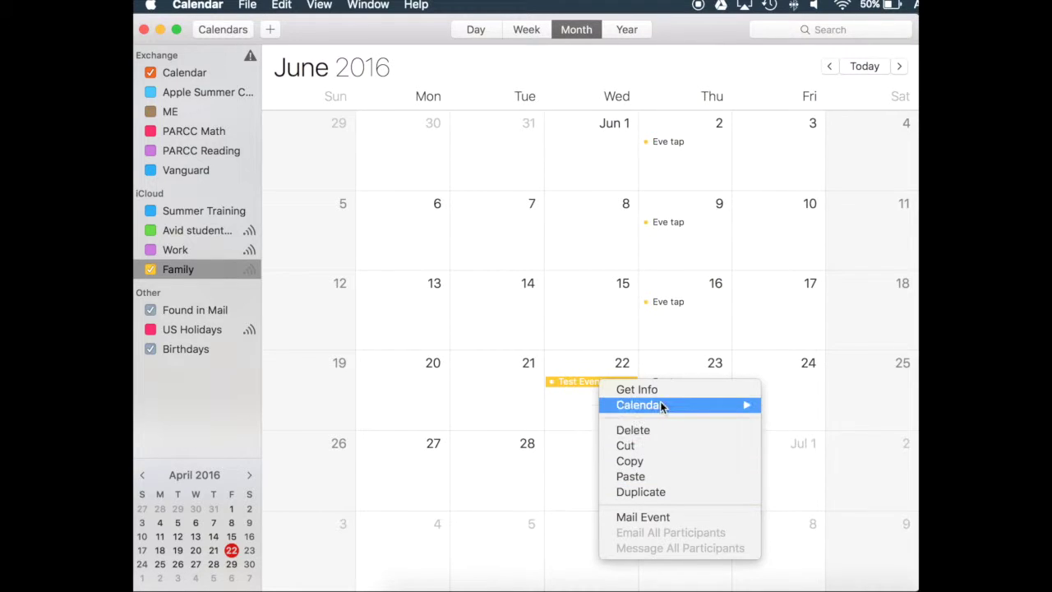
mouse_move(662, 406)
left_click(575, 399)
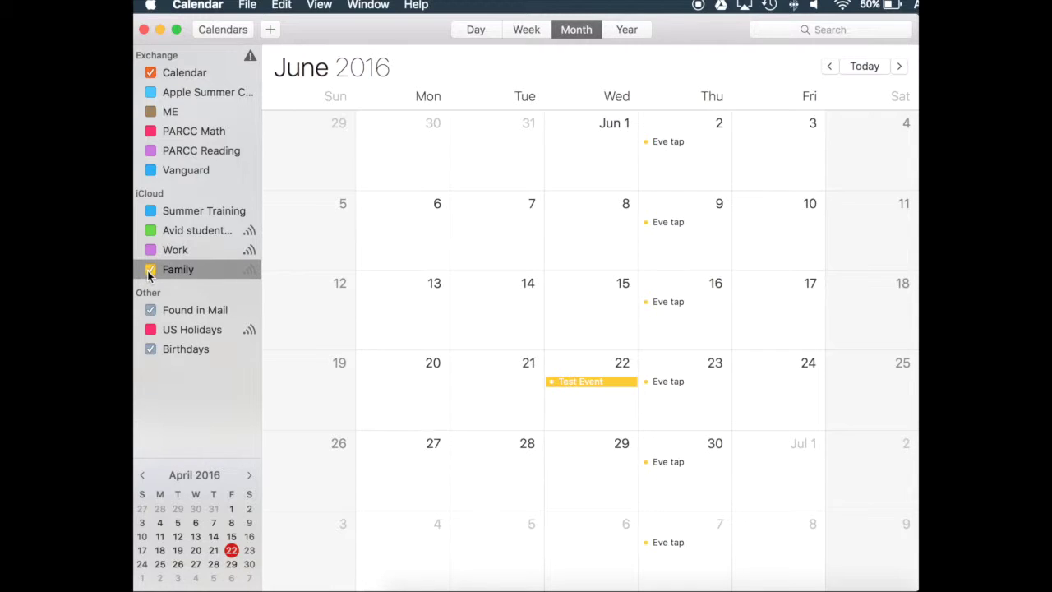
right_click(602, 384)
left_click(609, 433)
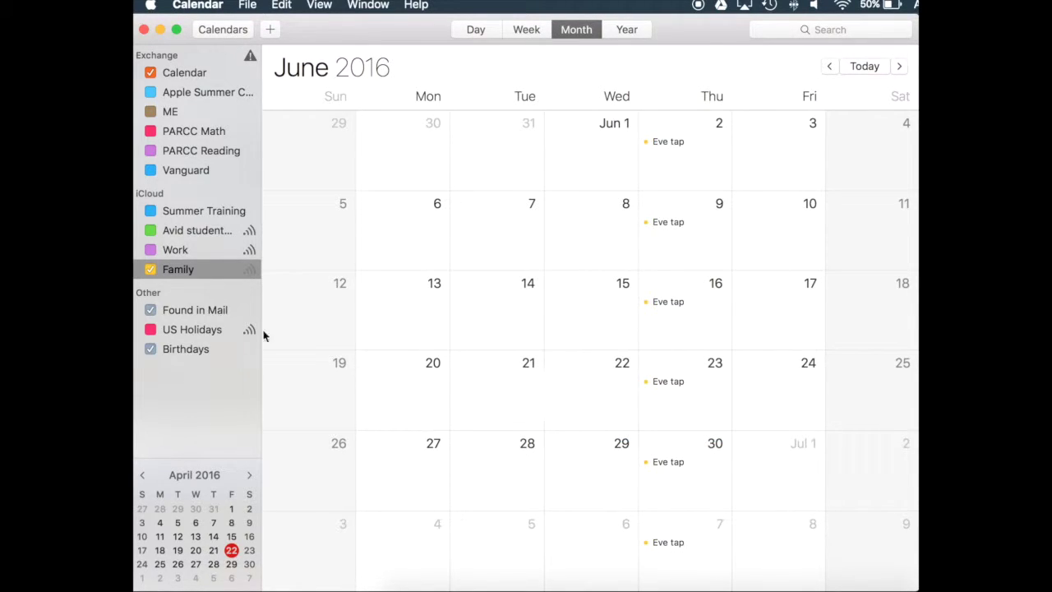
Hide the Family calendar, select Summer Training, and start then cancel a 'Test' quick event
left_click(150, 270)
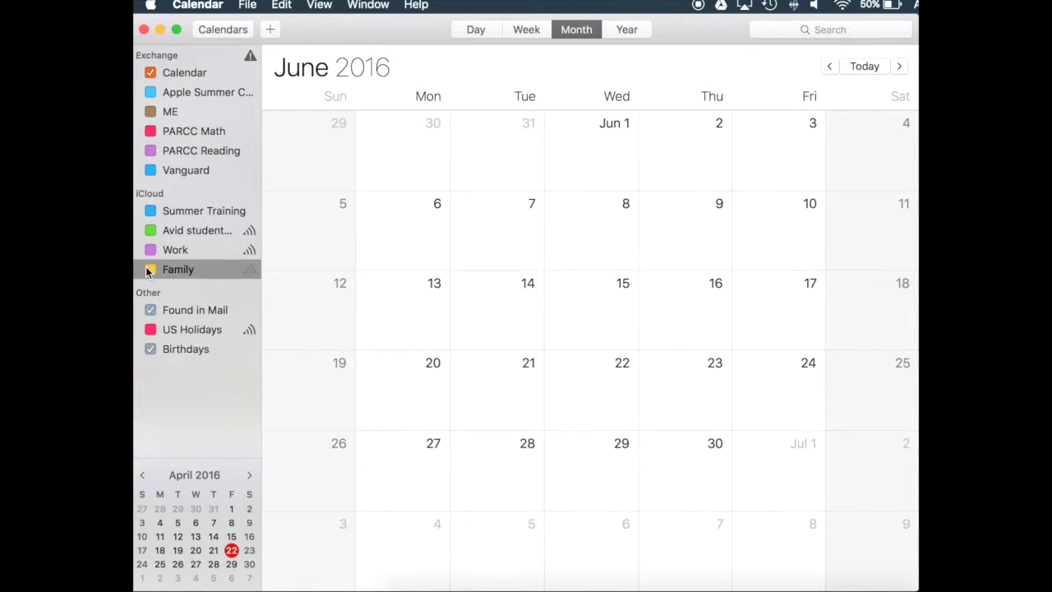
left_click(178, 215)
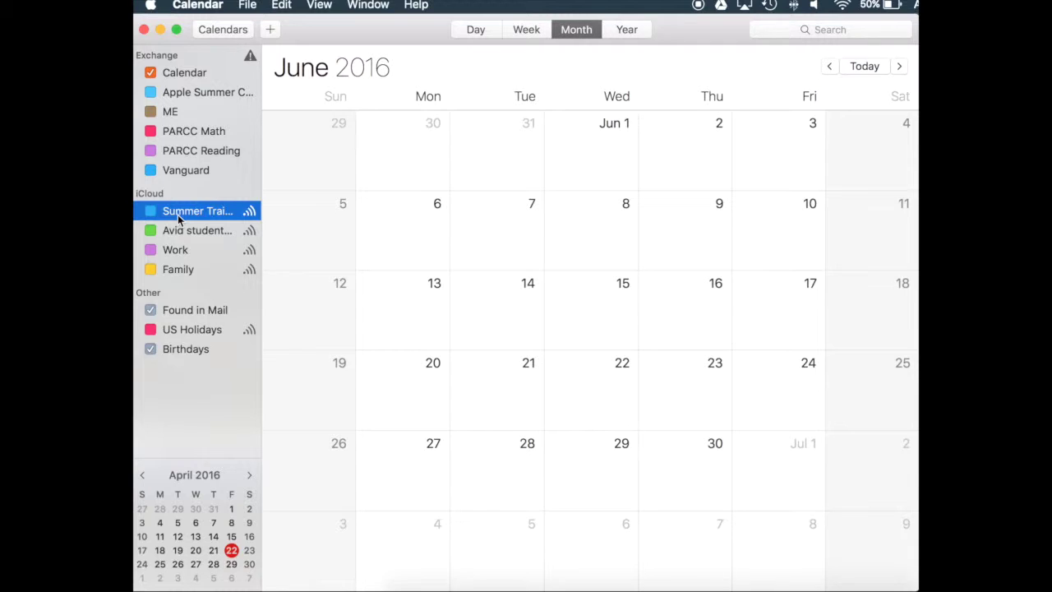
key("super+n")
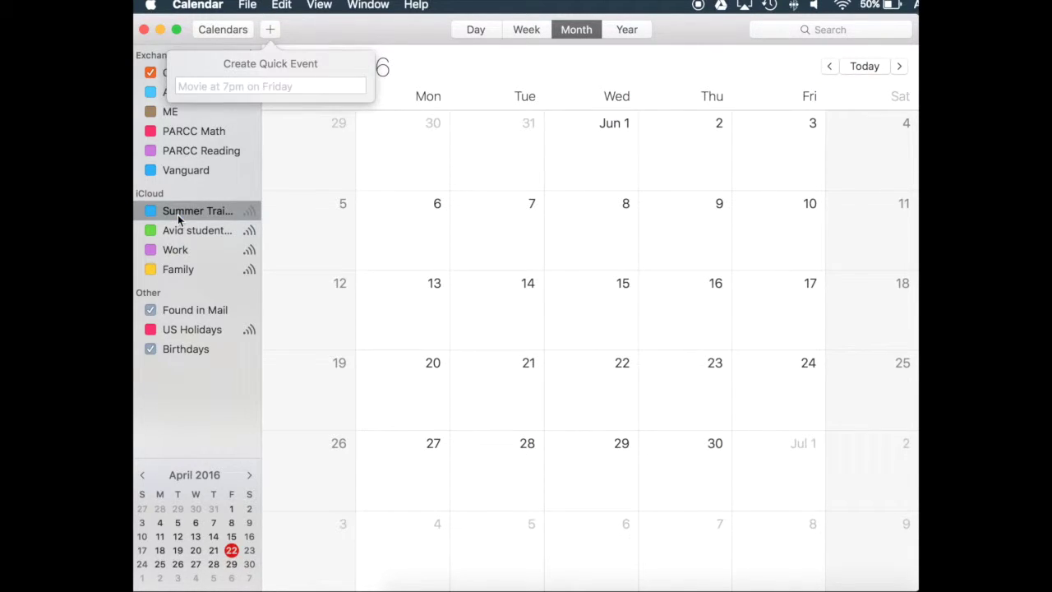
type("Test")
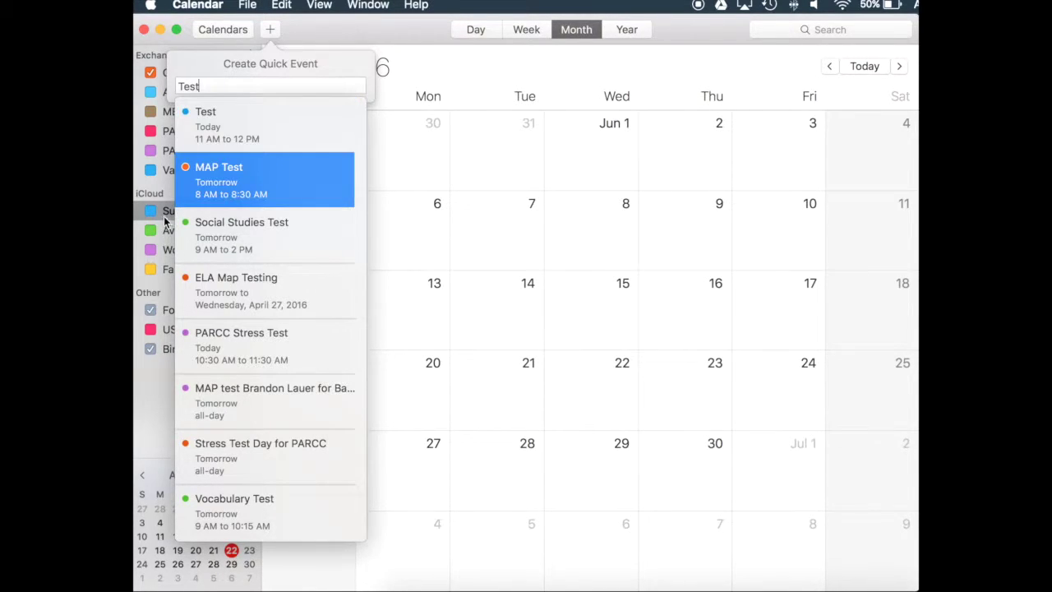
key("BackSpace")
key("BackSpace")
key("BackSpace")
key("BackSpace")
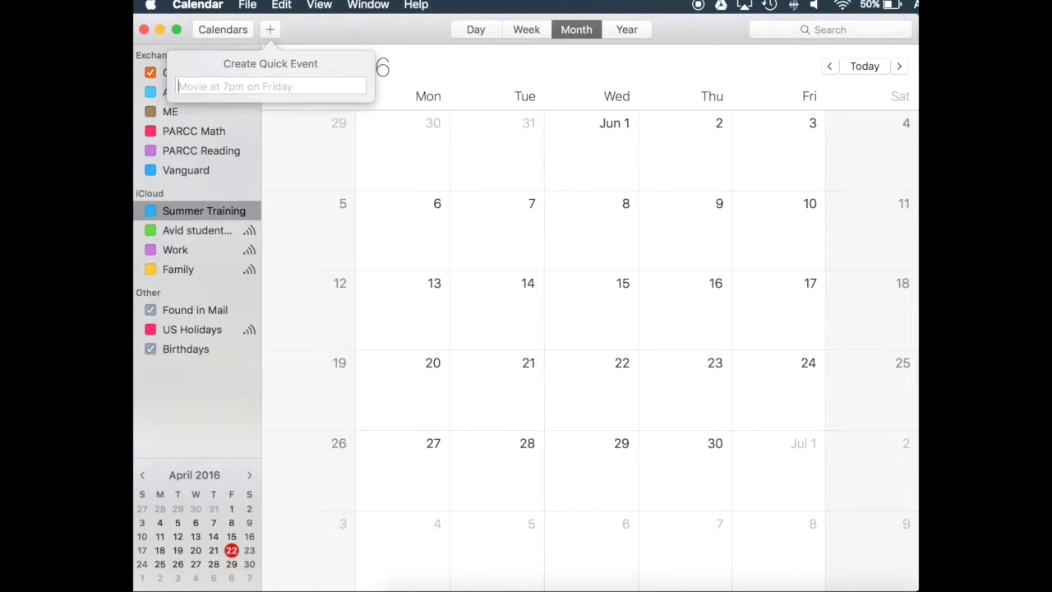
left_click(442, 68)
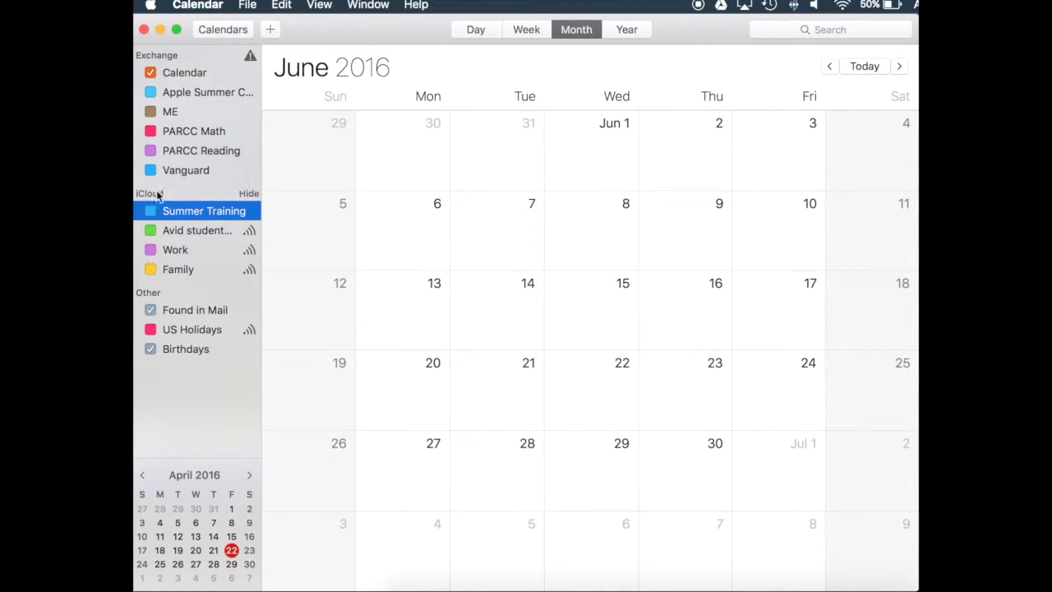
Select the Exchange 'Calendar', scroll back to May 2016, and search events for 'Tes'
left_click(175, 76)
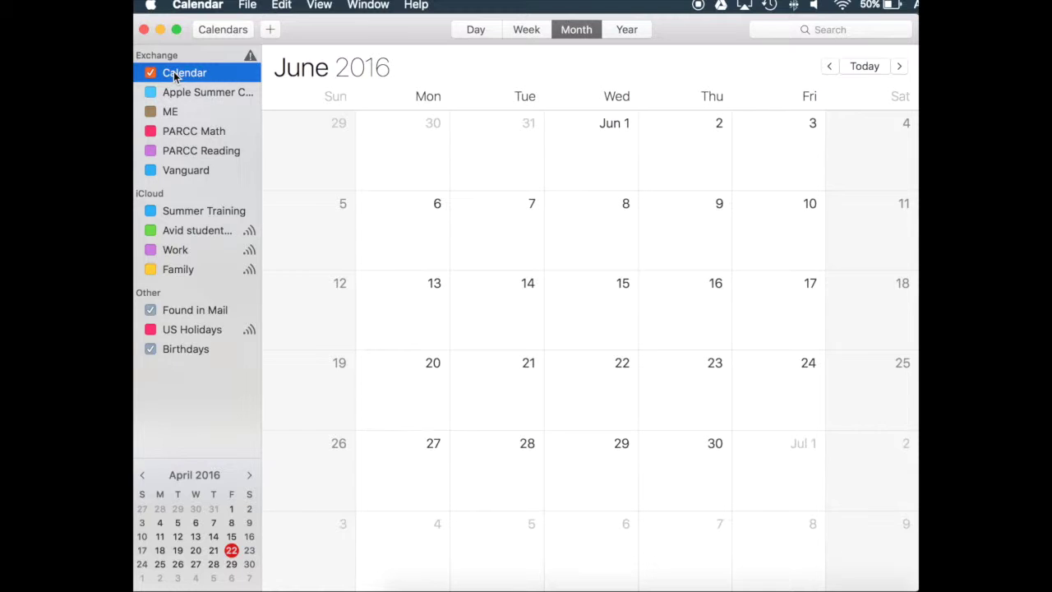
scroll(608, 294, "up", 3)
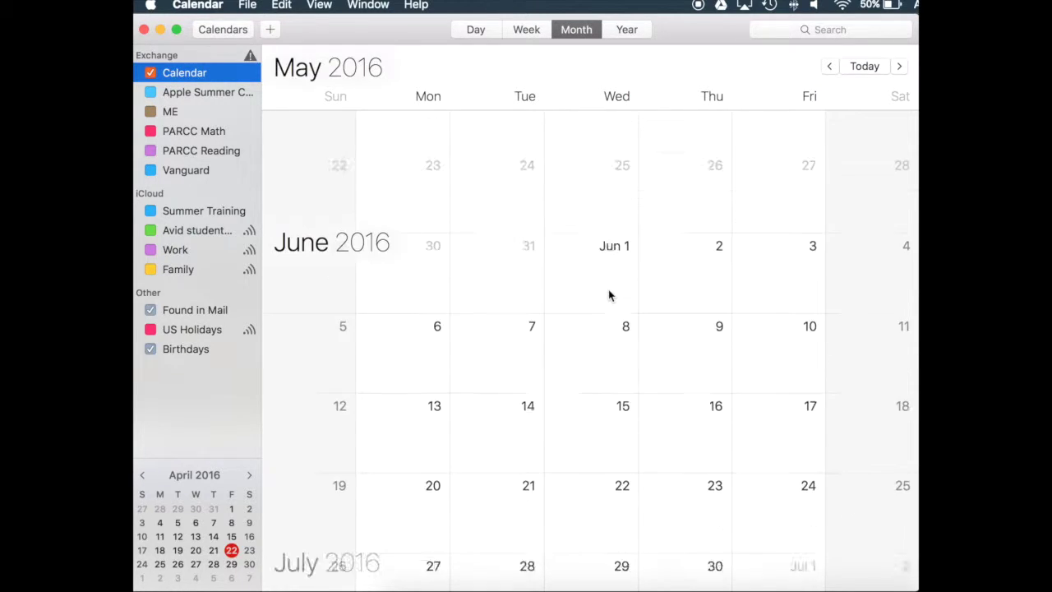
scroll(608, 290, "up", 5)
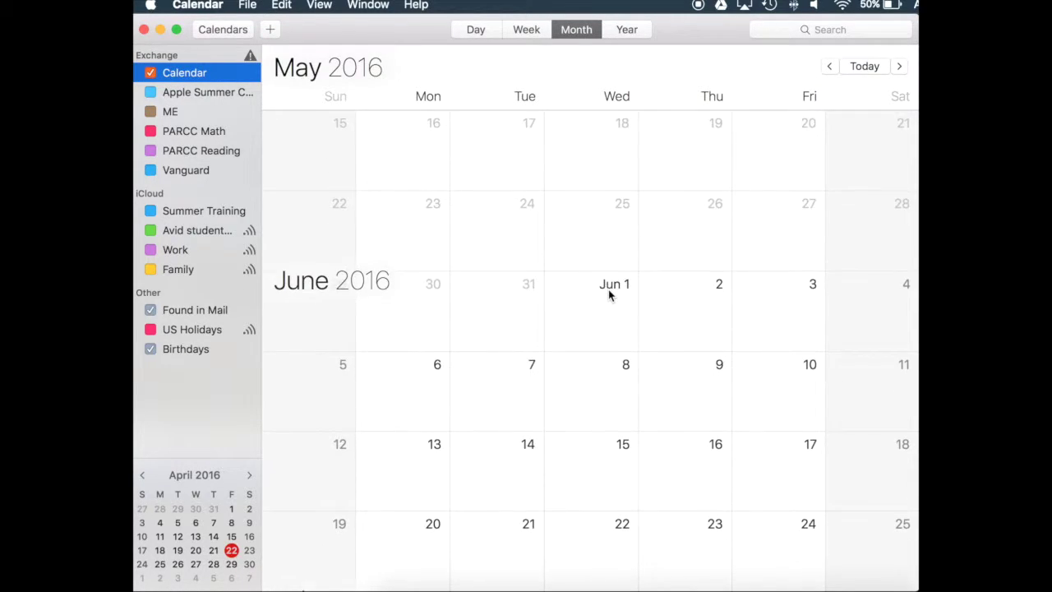
left_click(837, 30)
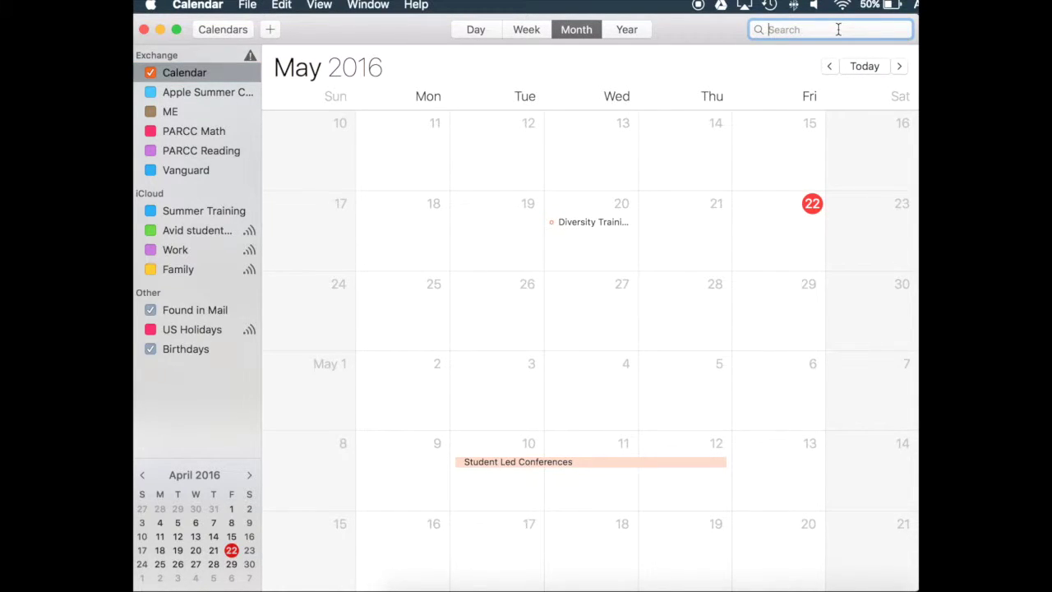
type("Tes")
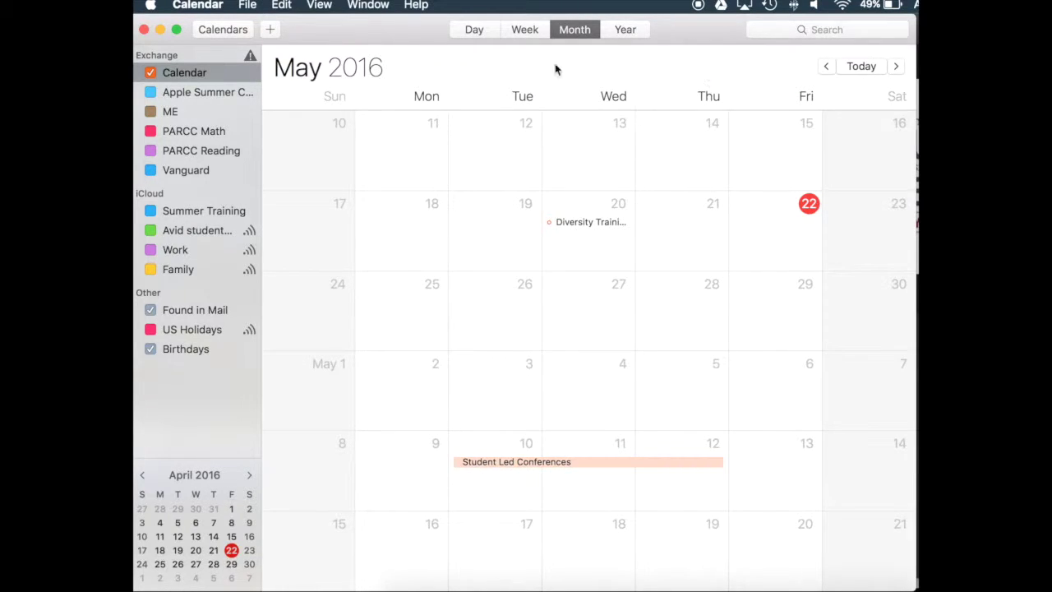
Cycle through Day, Week, Month and Year views, then return to Month and jump to Today
left_click(486, 31)
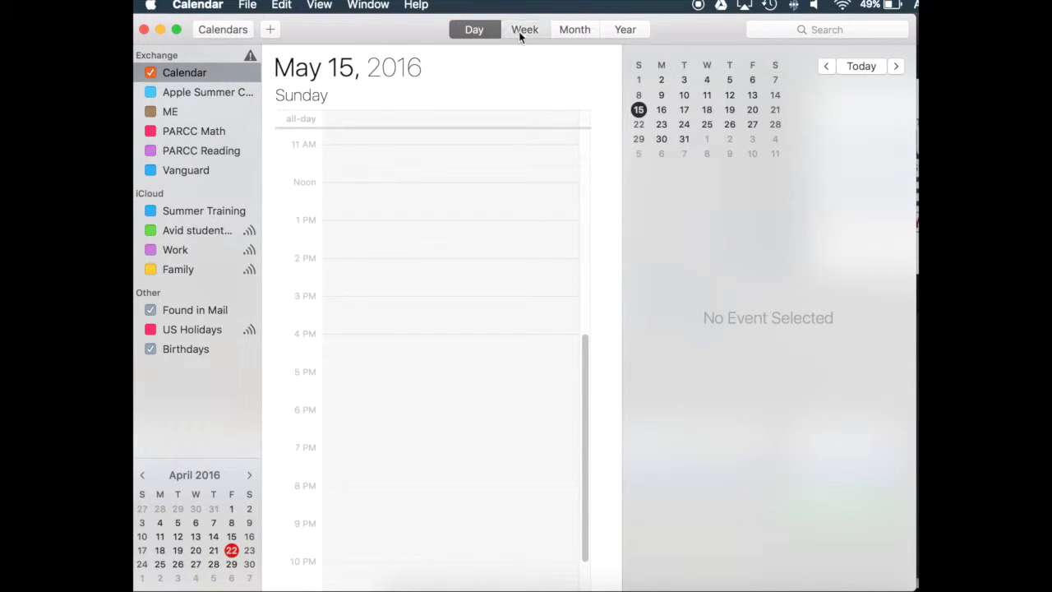
left_click(519, 31)
left_click(577, 31)
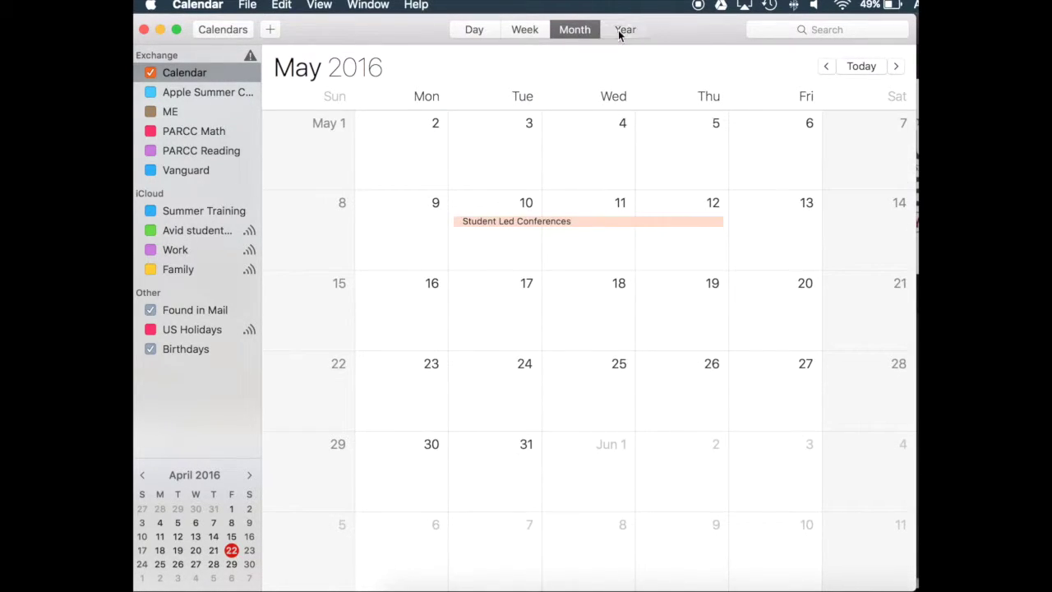
left_click(623, 30)
left_click(578, 32)
left_click(867, 68)
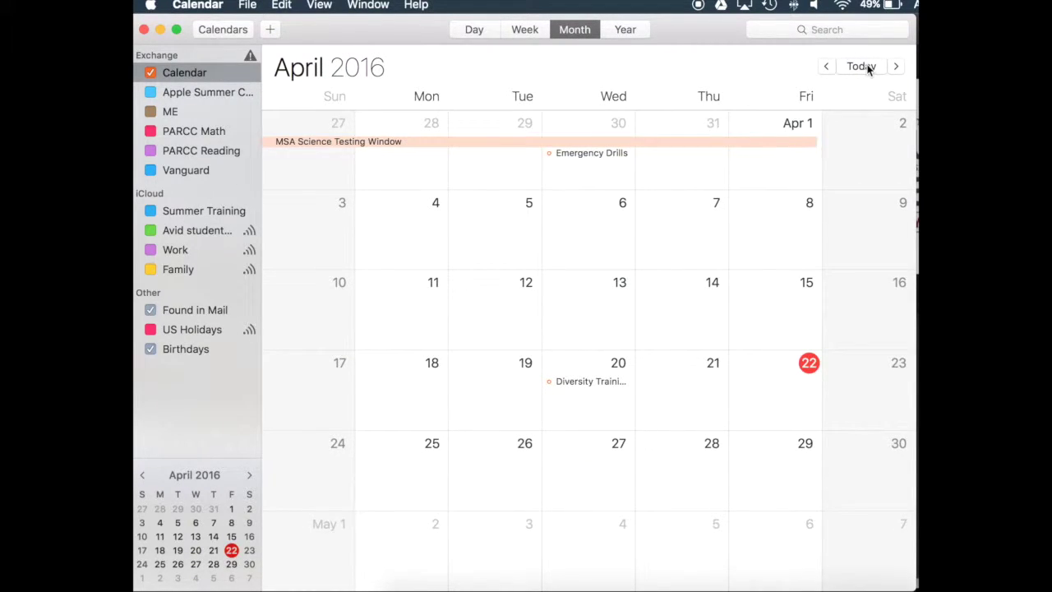